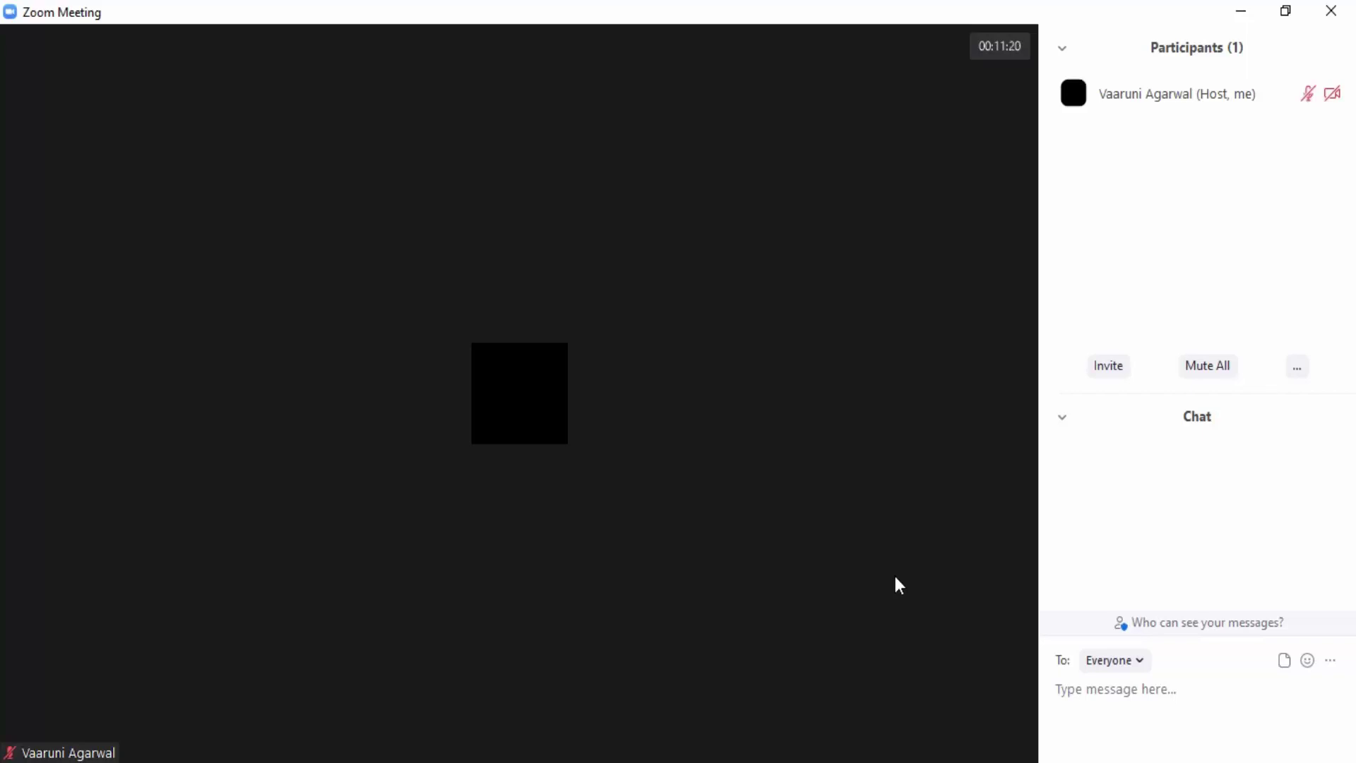
- Share a whiteboard in the meeting and set its drawing colour to red
{"action": "mouse_move", "coordinate": [908, 569]}
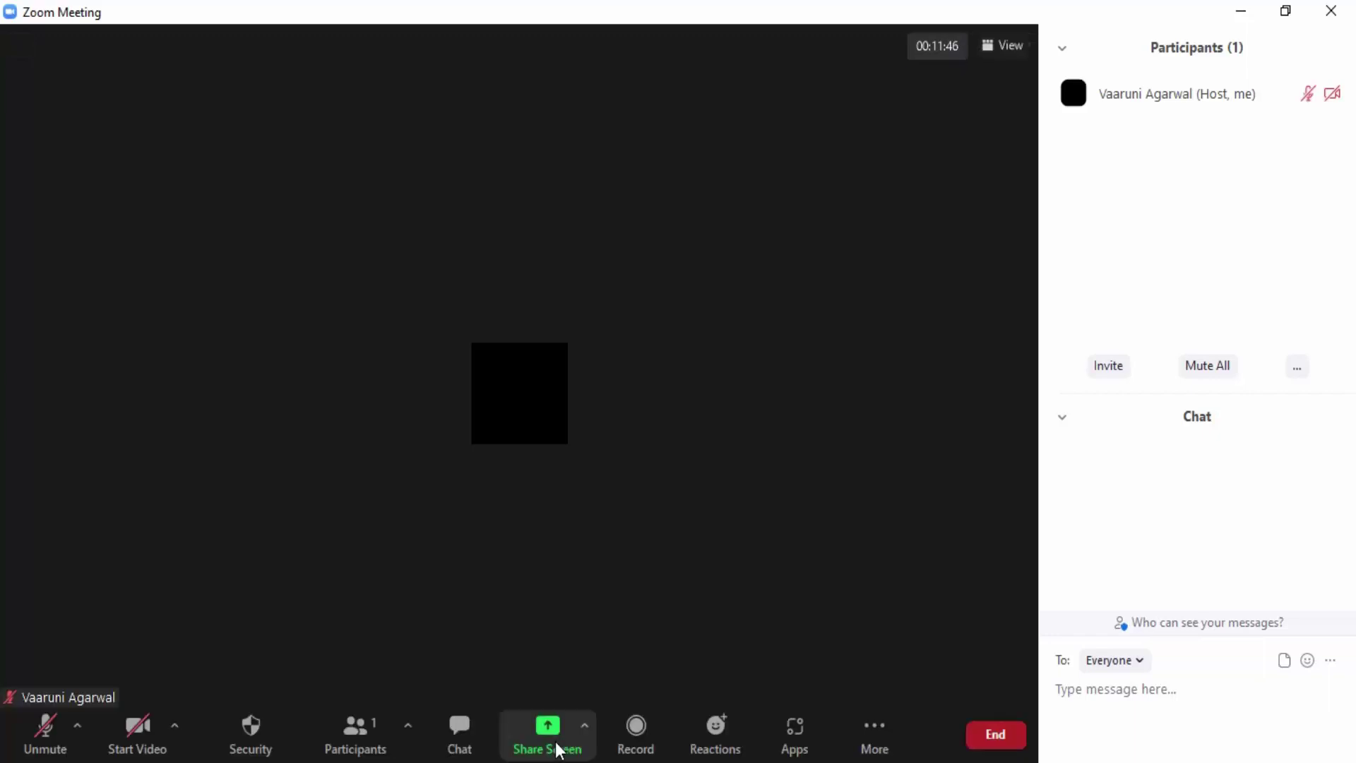
{"action": "left_click", "coordinate": [561, 735]}
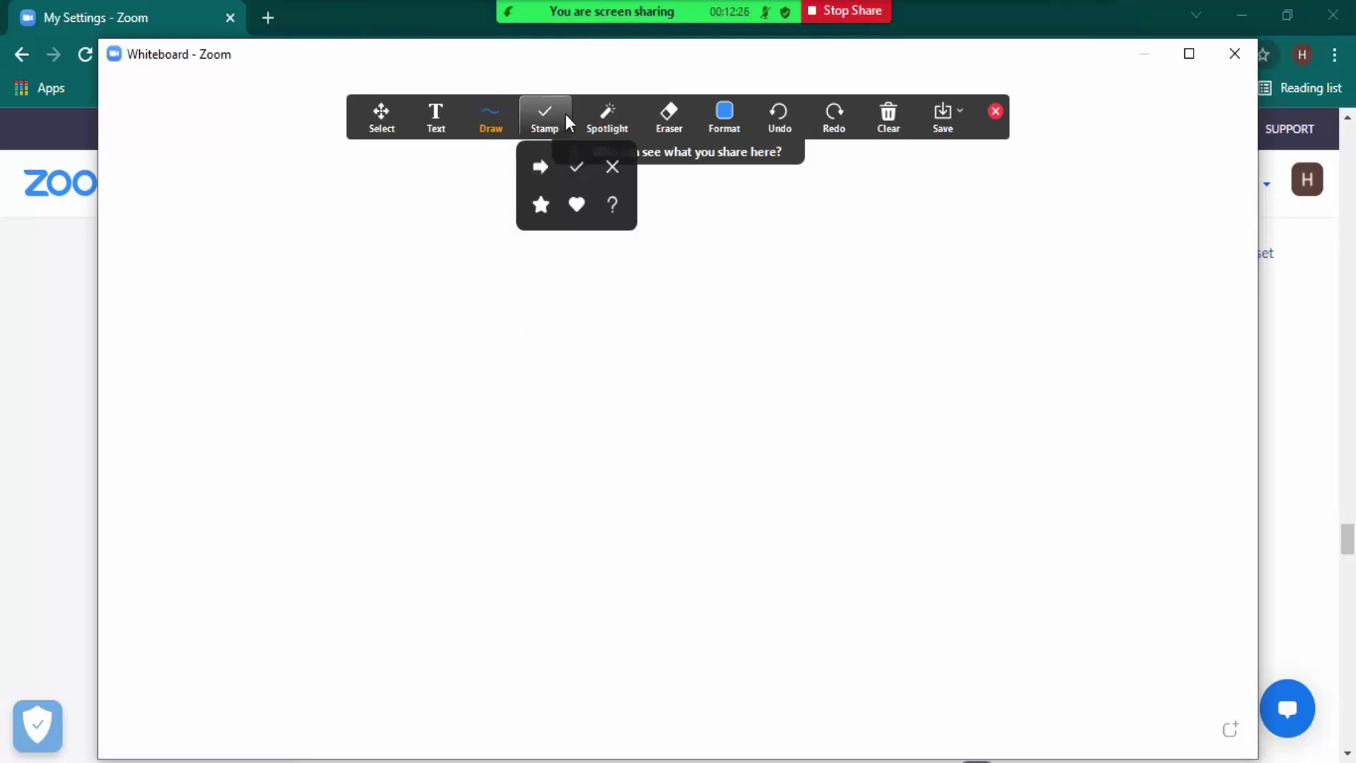
{"action": "mouse_move", "coordinate": [717, 121]}
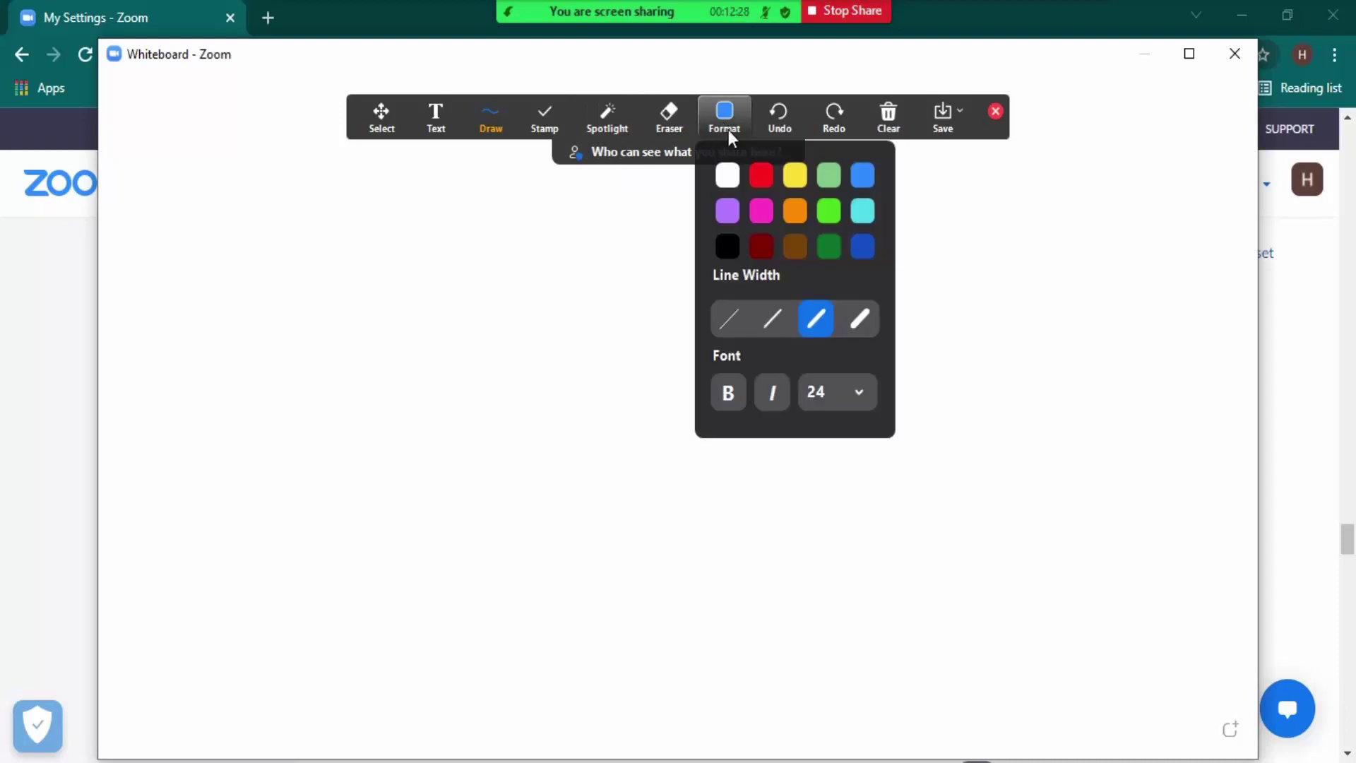
{"action": "left_click", "coordinate": [762, 173]}
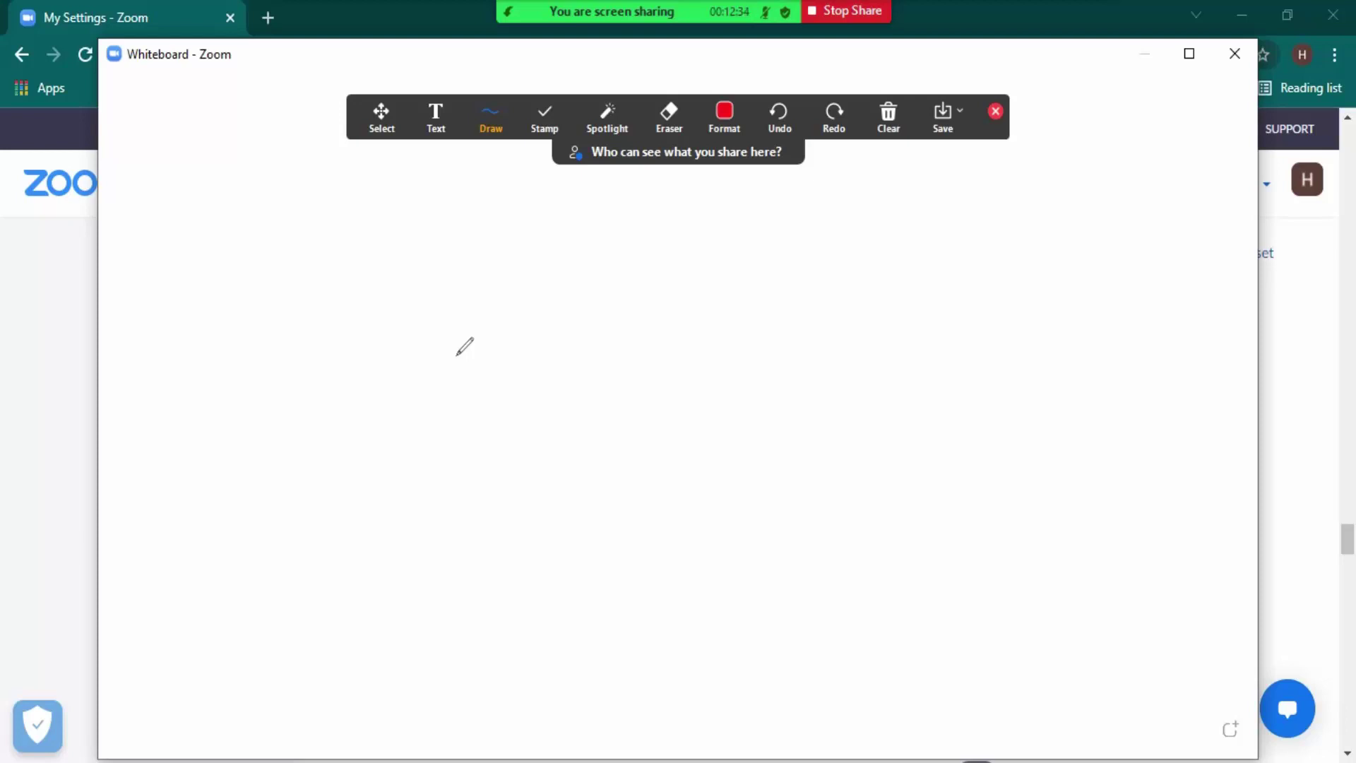
- Draw a freehand red zigzag line on the whiteboard and handwrite "Hi" beside it
{"action": "mouse_move", "coordinate": [456, 354]}
{"action": "left_mouse_down"}
{"action": "mouse_move", "coordinate": [544, 483]}
{"action": "mouse_move", "coordinate": [602, 362]}
{"action": "mouse_move", "coordinate": [756, 603]}
{"action": "left_mouse_up"}
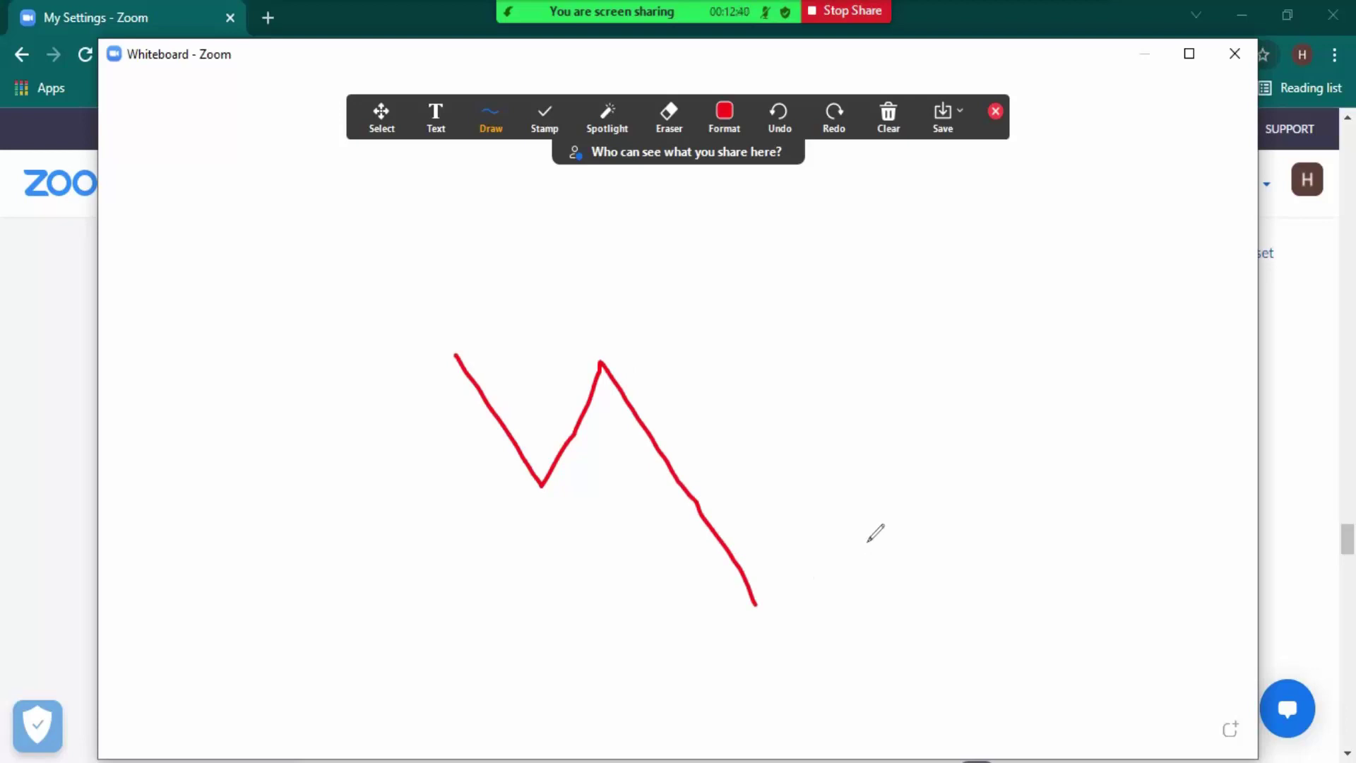
{"action": "mouse_move", "coordinate": [758, 390]}
{"action": "left_mouse_down"}
{"action": "mouse_move", "coordinate": [804, 325]}
{"action": "mouse_move", "coordinate": [792, 412]}
{"action": "mouse_move", "coordinate": [830, 311]}
{"action": "mouse_move", "coordinate": [879, 340]}
{"action": "mouse_move", "coordinate": [897, 392]}
{"action": "left_mouse_up"}
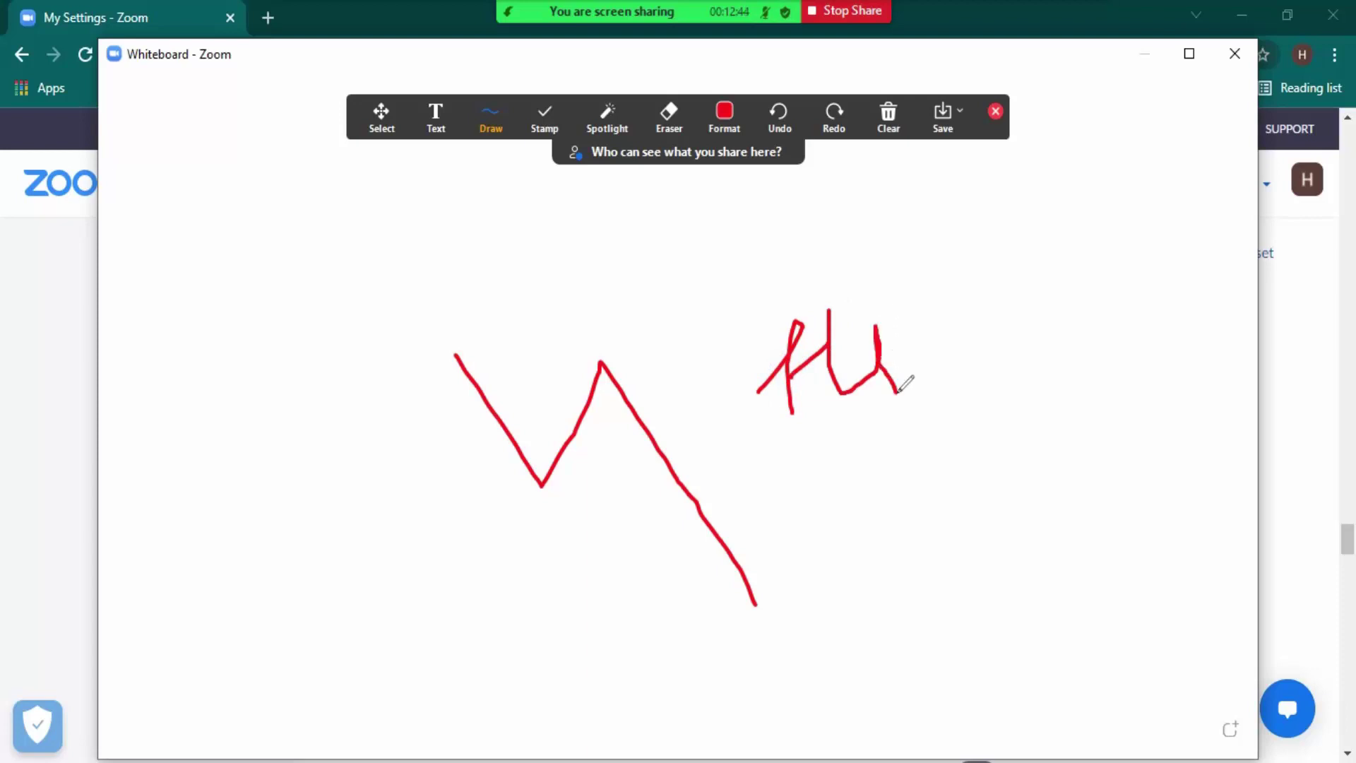
{"action": "left_click_drag", "start_coordinate": [878, 288], "coordinate": [882, 283]}
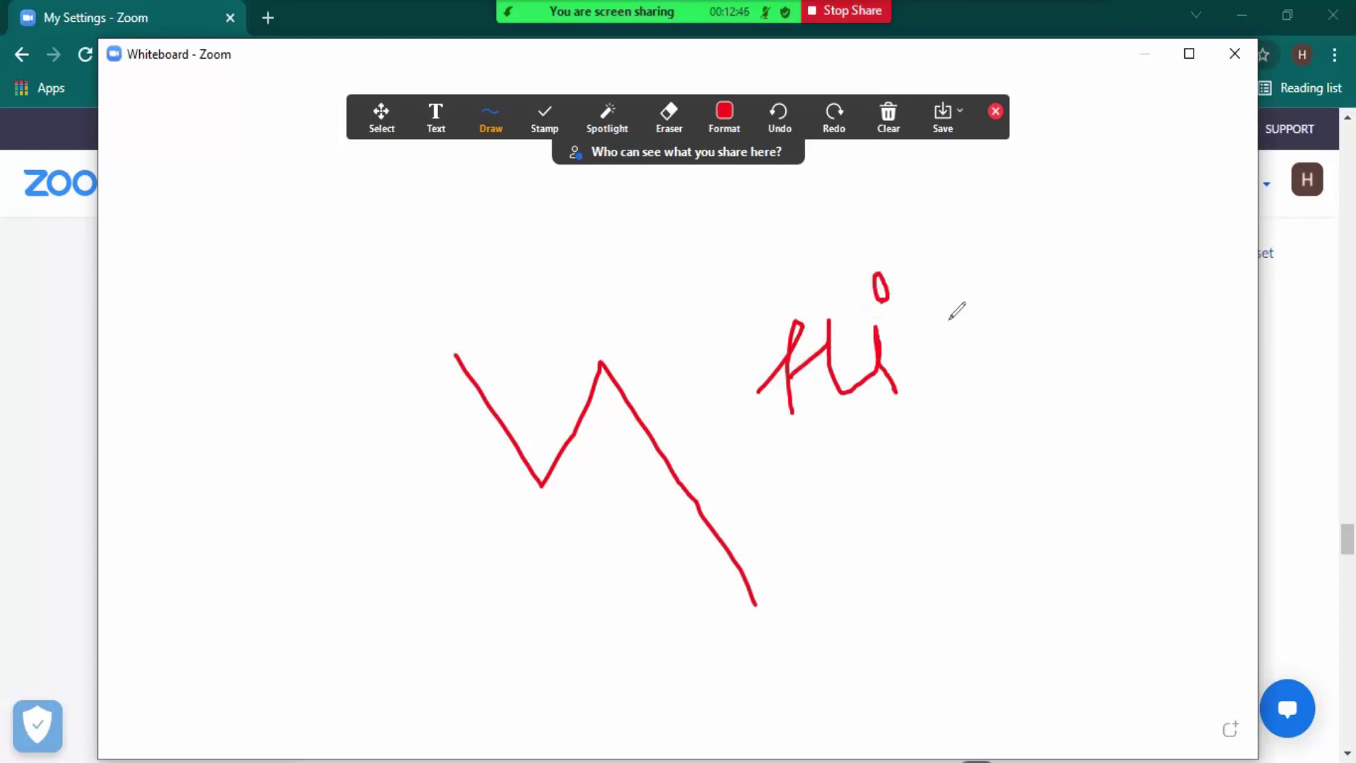
- Undo all the freehand strokes, redo the zigzag line once and undo it again
{"action": "left_click", "coordinate": [777, 115]}
{"action": "left_click", "coordinate": [777, 115]}
{"action": "left_click", "coordinate": [777, 115]}
{"action": "left_click", "coordinate": [777, 115]}
{"action": "left_click", "coordinate": [777, 116]}
{"action": "left_click", "coordinate": [836, 117]}
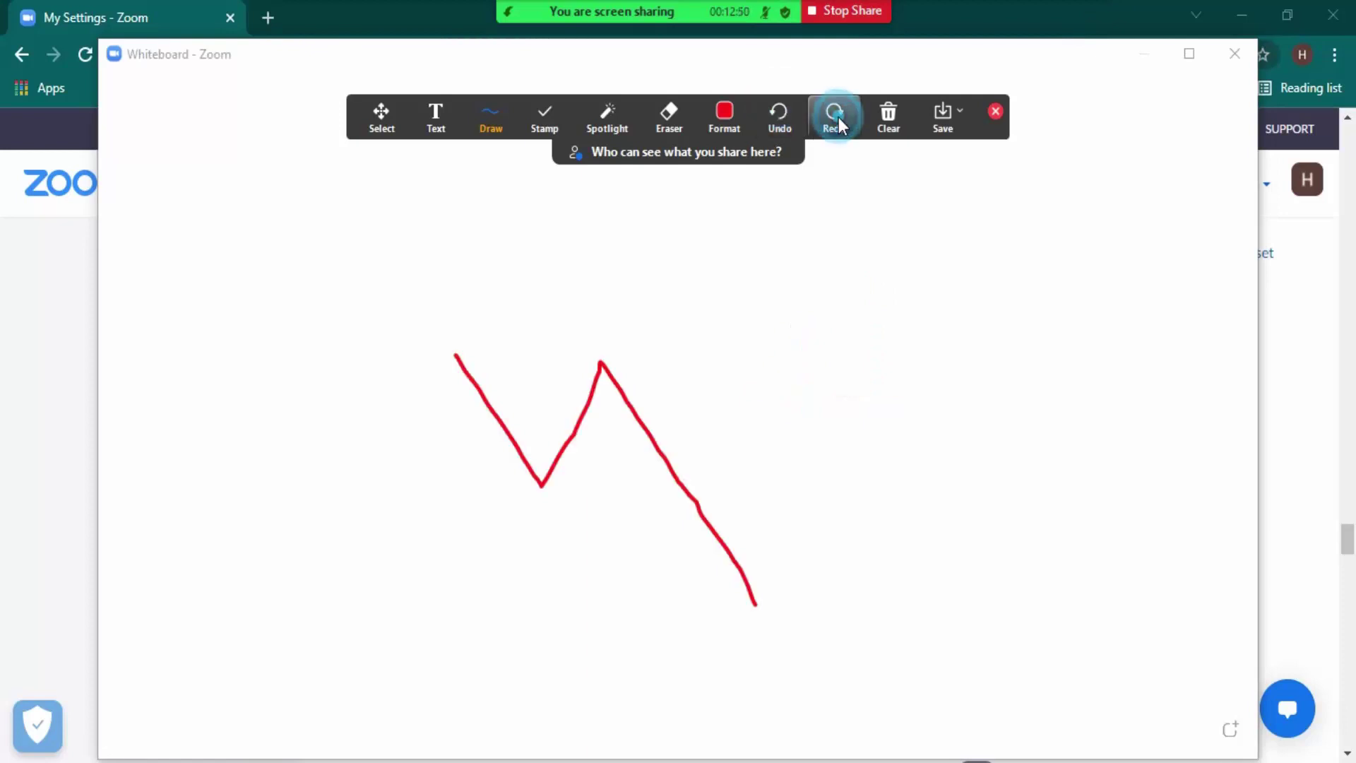
{"action": "left_click", "coordinate": [782, 122]}
- Draw a large red outlined ellipse in the upper middle of the whiteboard
{"action": "left_click", "coordinate": [525, 125]}
{"action": "left_click", "coordinate": [490, 126]}
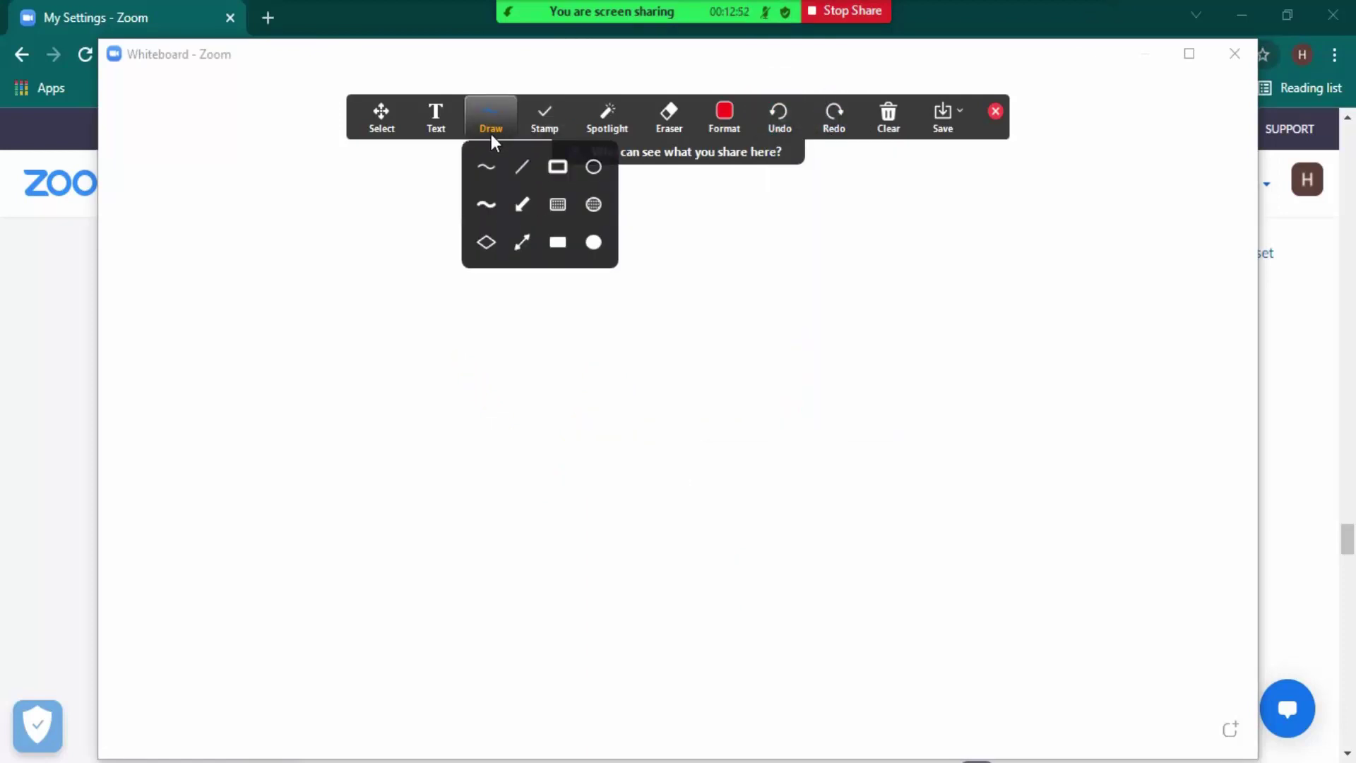
{"action": "left_click", "coordinate": [544, 122]}
{"action": "left_click", "coordinate": [491, 124]}
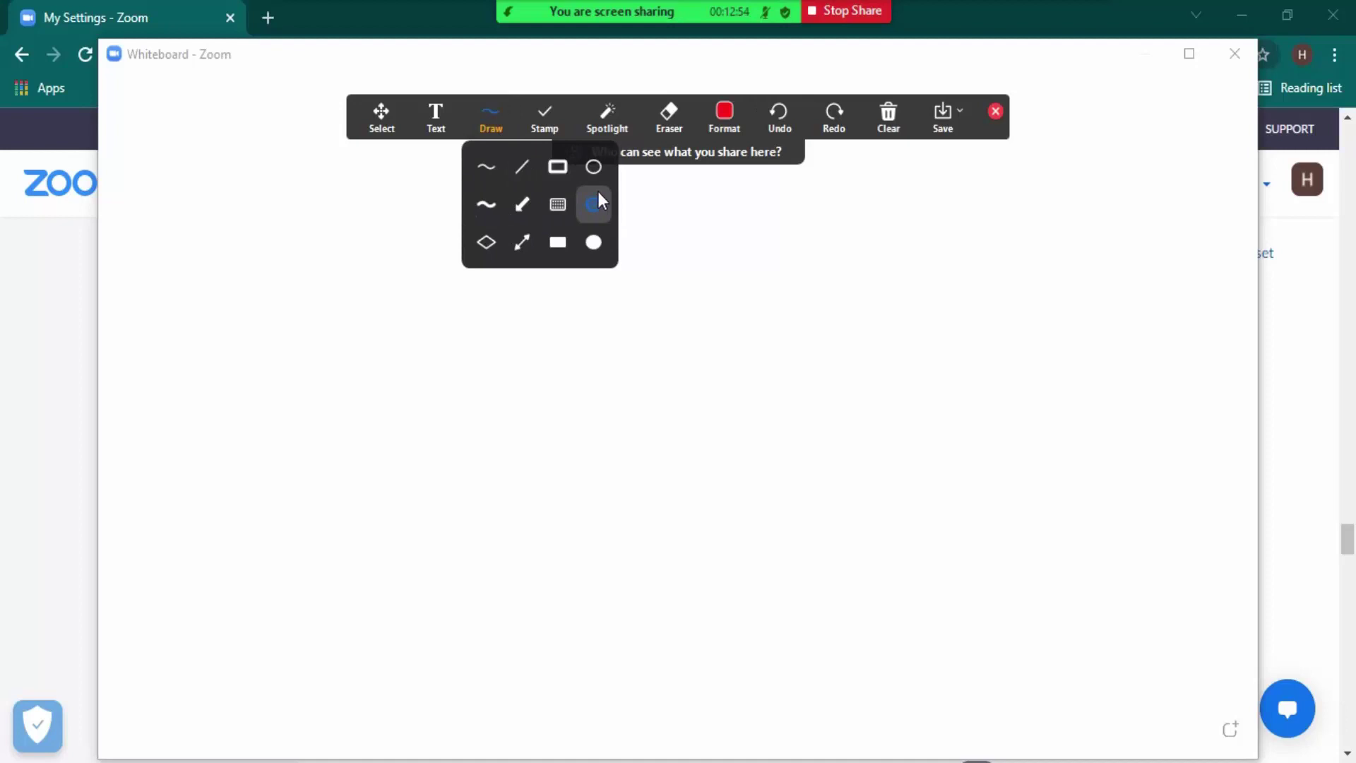
{"action": "left_click", "coordinate": [593, 169]}
{"action": "mouse_move", "coordinate": [527, 214]}
{"action": "left_mouse_down"}
{"action": "mouse_move", "coordinate": [762, 481]}
{"action": "mouse_move", "coordinate": [764, 501]}
{"action": "left_mouse_up"}
- Draw a thick translucent highlighter stroke across the ellipse and a near-vertical straight line along its right edge
{"action": "left_click", "coordinate": [477, 130]}
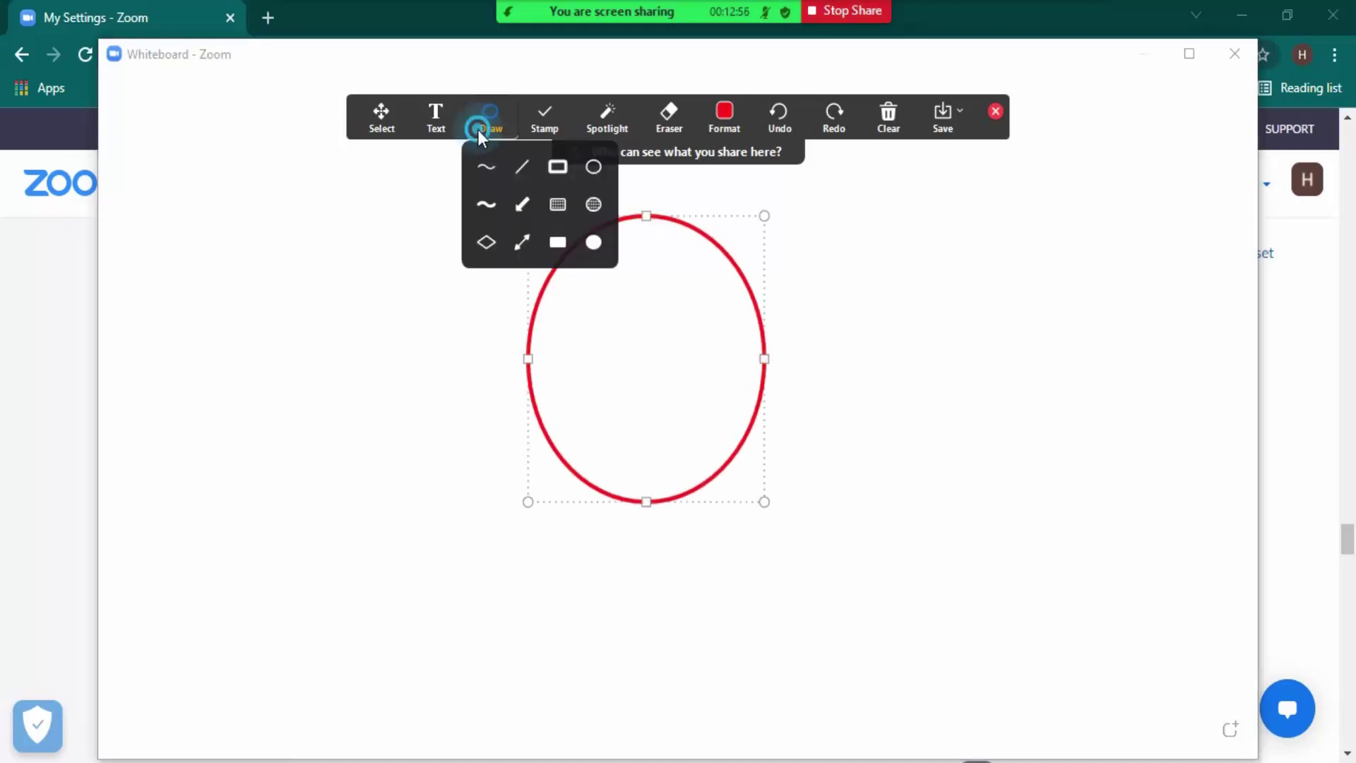
{"action": "left_click", "coordinate": [486, 204]}
{"action": "left_click_drag", "start_coordinate": [472, 211], "coordinate": [713, 312]}
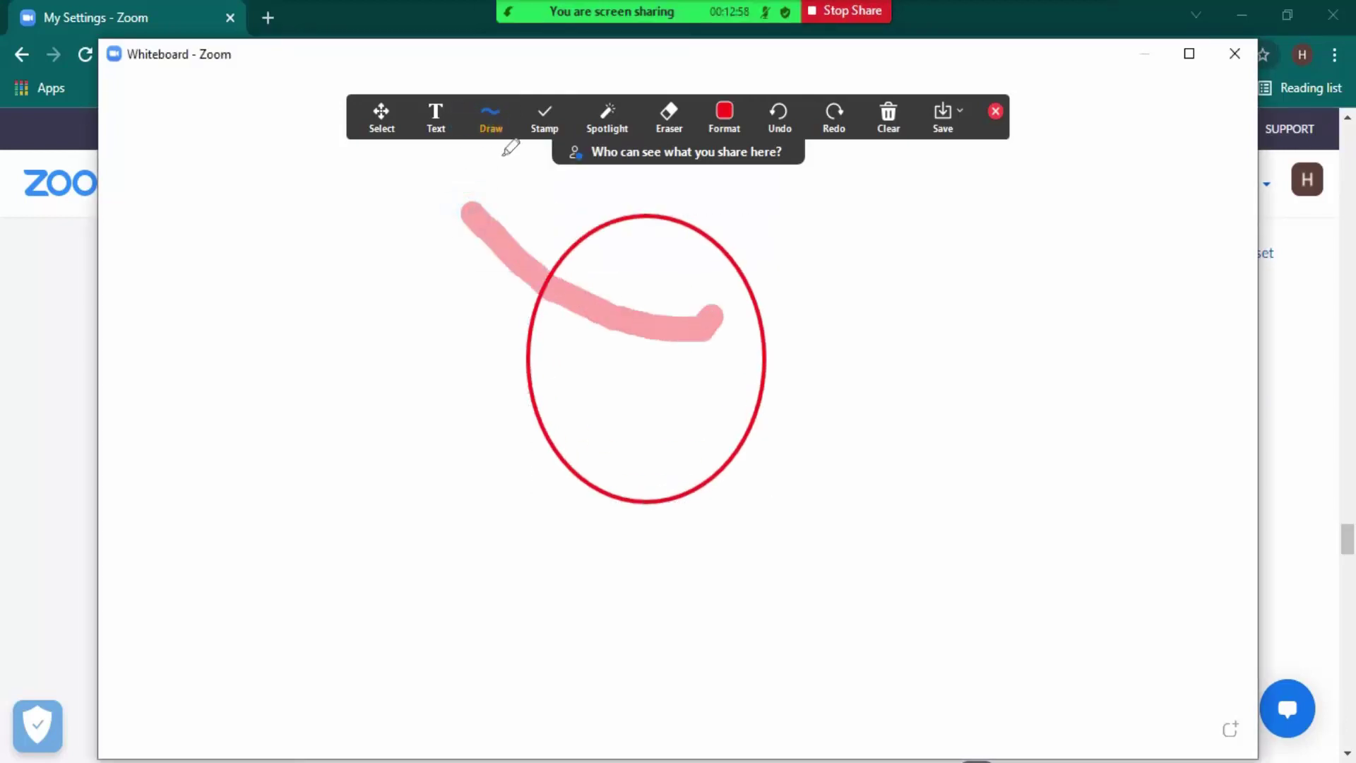
{"action": "left_click", "coordinate": [492, 123]}
{"action": "left_click", "coordinate": [528, 184]}
{"action": "mouse_move", "coordinate": [775, 250]}
{"action": "left_mouse_down"}
{"action": "mouse_move", "coordinate": [799, 476]}
{"action": "mouse_move", "coordinate": [742, 500]}
{"action": "mouse_move", "coordinate": [767, 514]}
{"action": "left_mouse_up"}
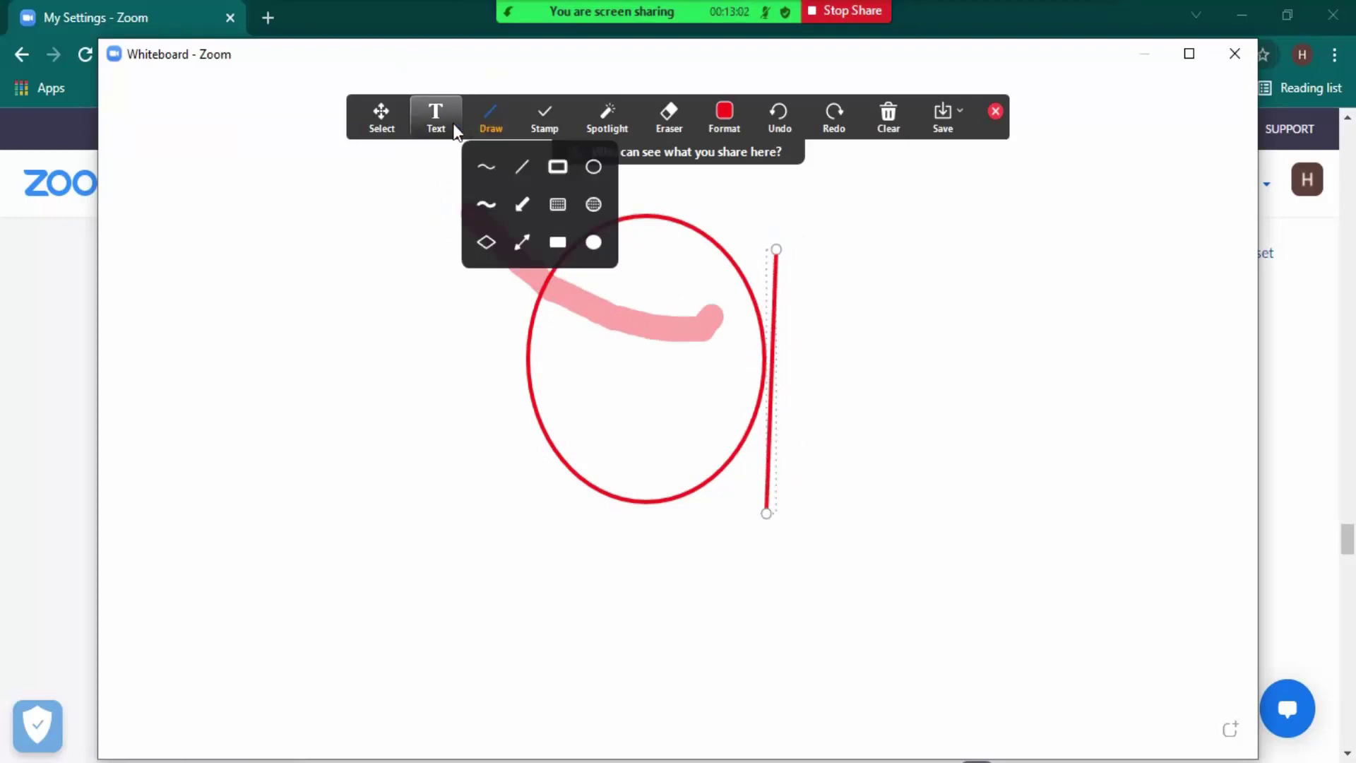
- Add the text "hello there!" just below the straight line
{"action": "left_click", "coordinate": [452, 123]}
{"action": "left_click", "coordinate": [690, 523]}
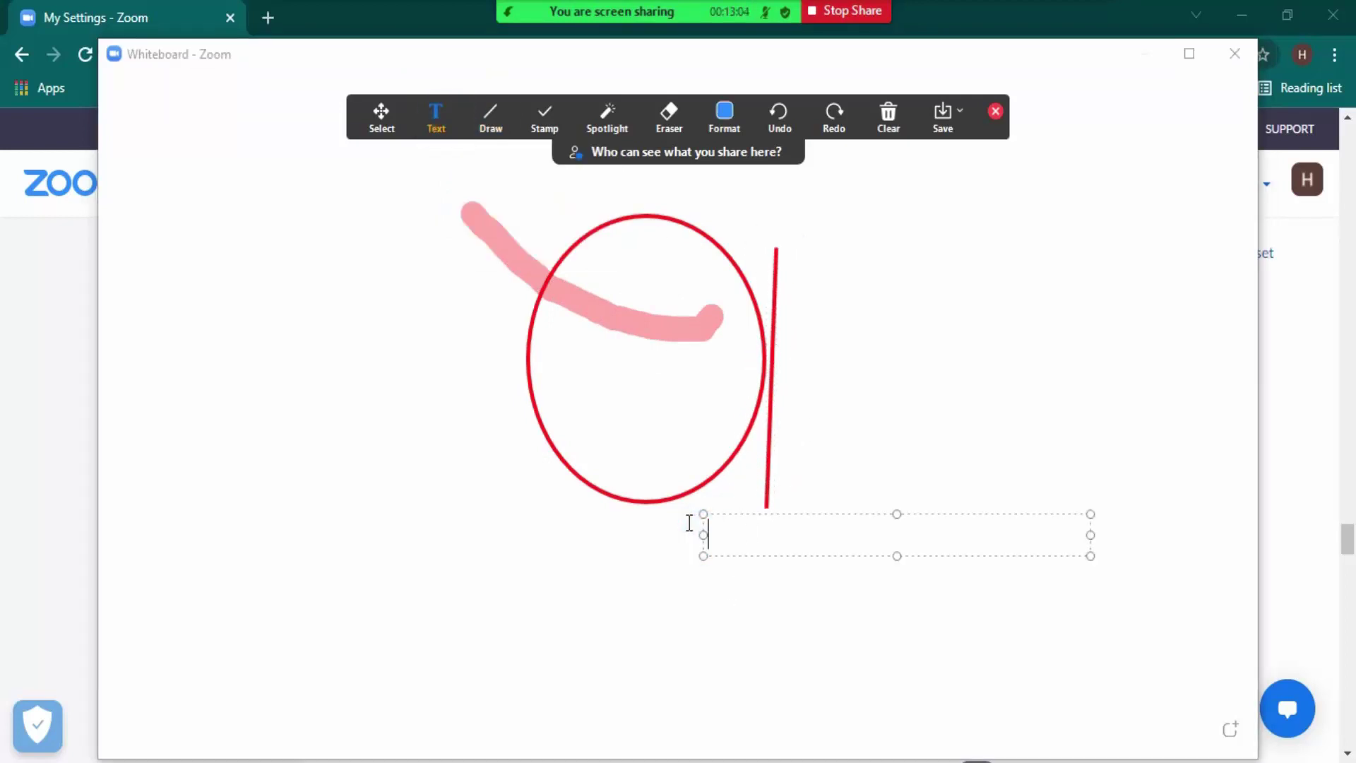
{"action": "type", "text": "hello there!"}
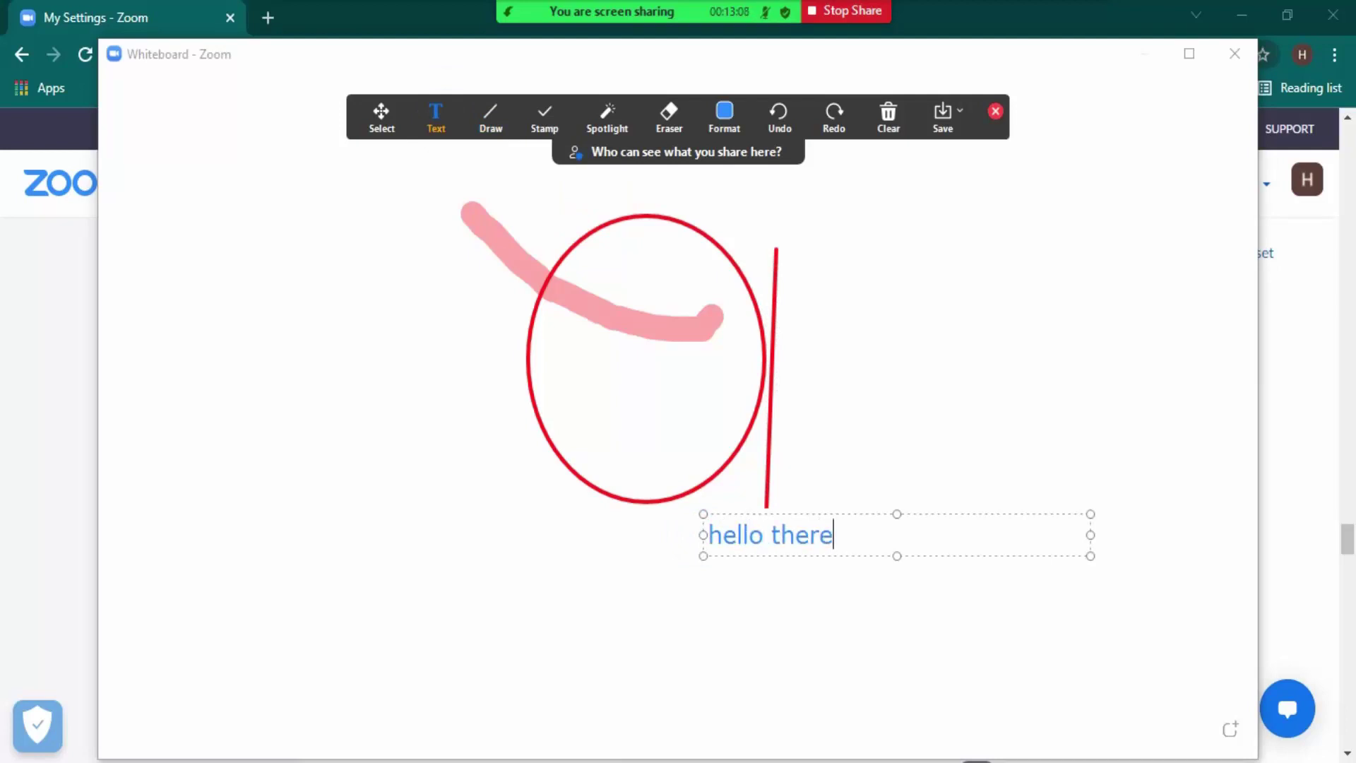
{"action": "left_click", "coordinate": [890, 404]}
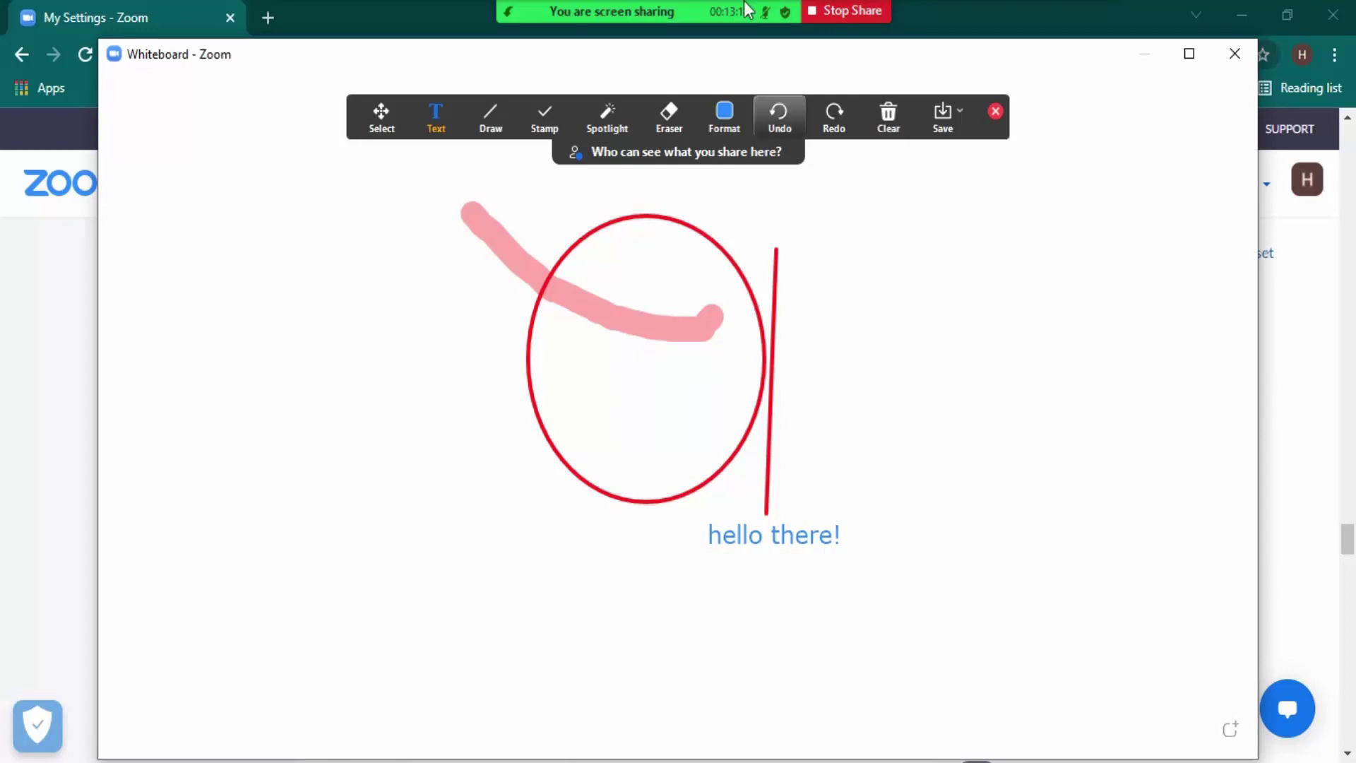
- Check the file format options for saving the whiteboard
{"action": "left_click", "coordinate": [962, 116]}
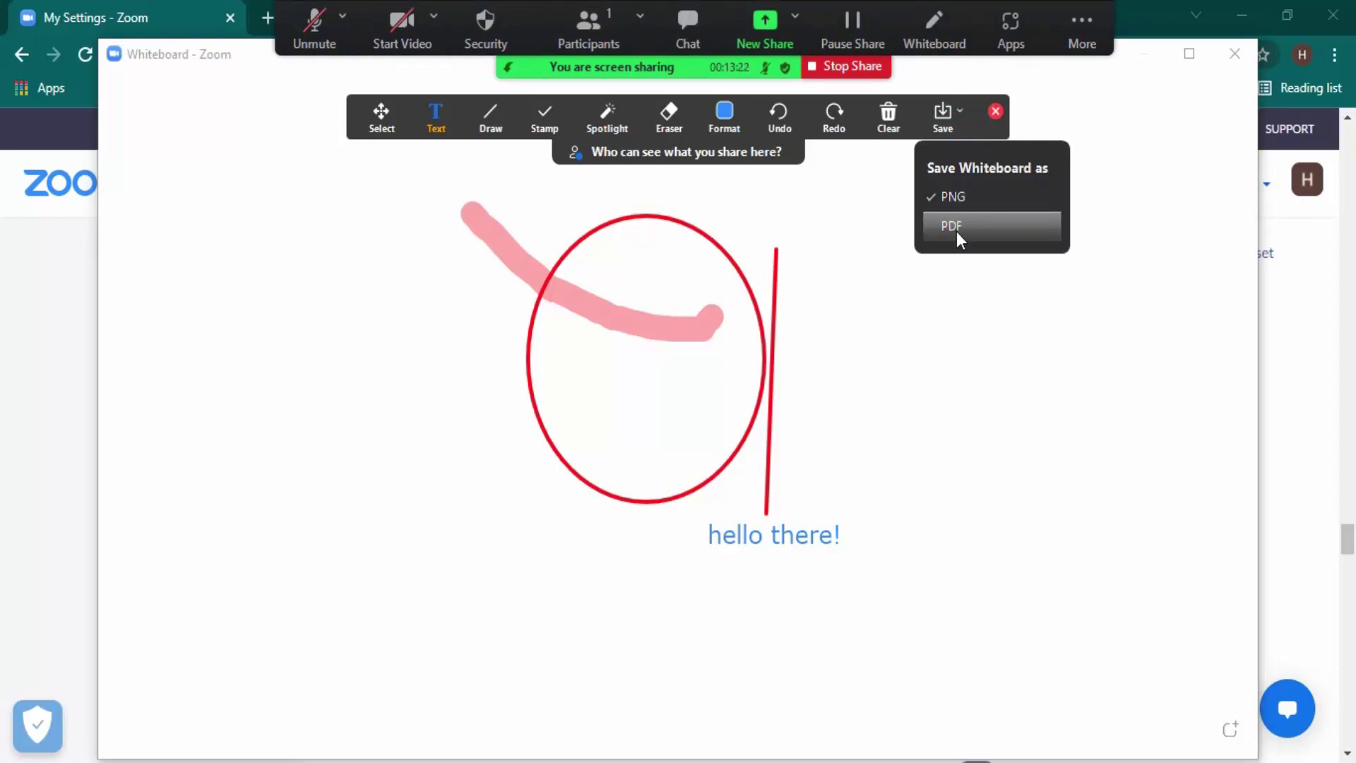
{"action": "left_click", "coordinate": [865, 240]}
- Clear the viewers' drawings, then your own drawings, then all drawings from the whiteboard
{"action": "left_click", "coordinate": [895, 110]}
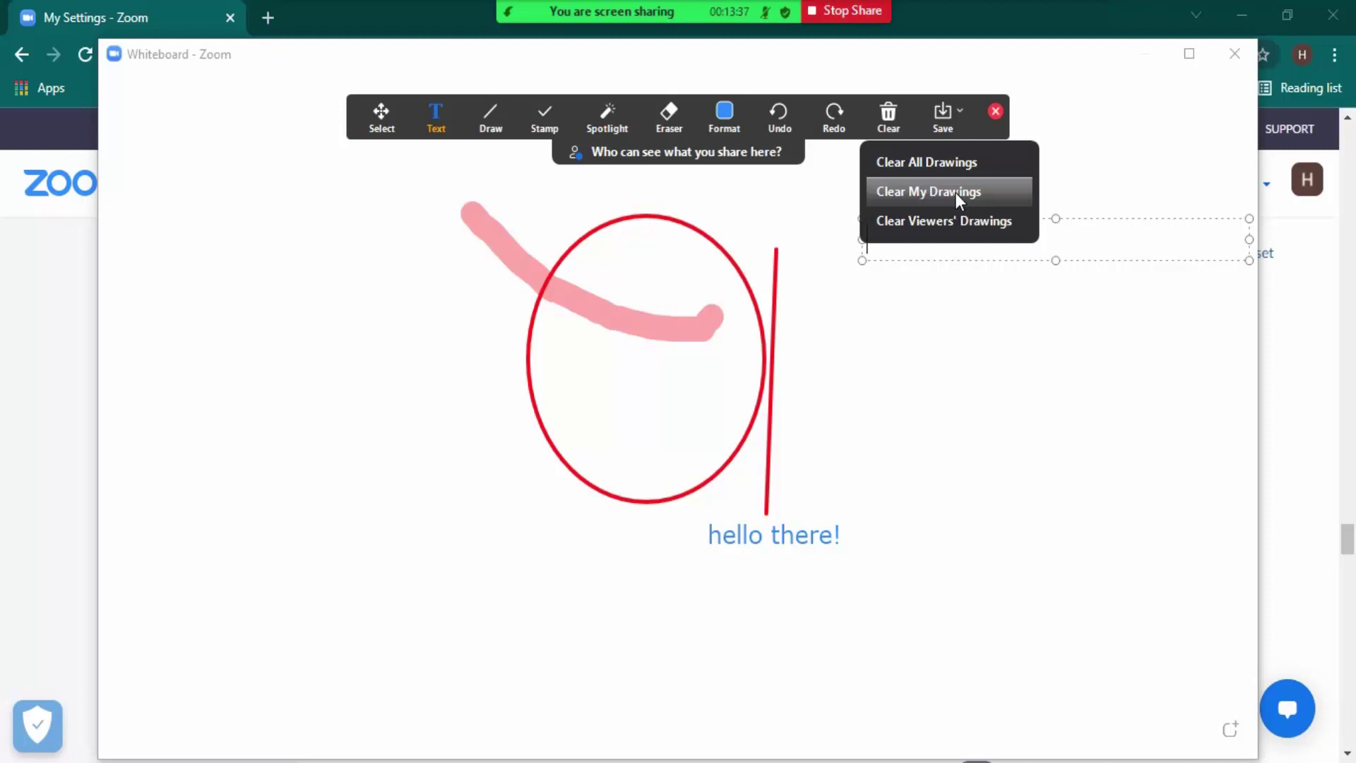
{"action": "left_click", "coordinate": [944, 221]}
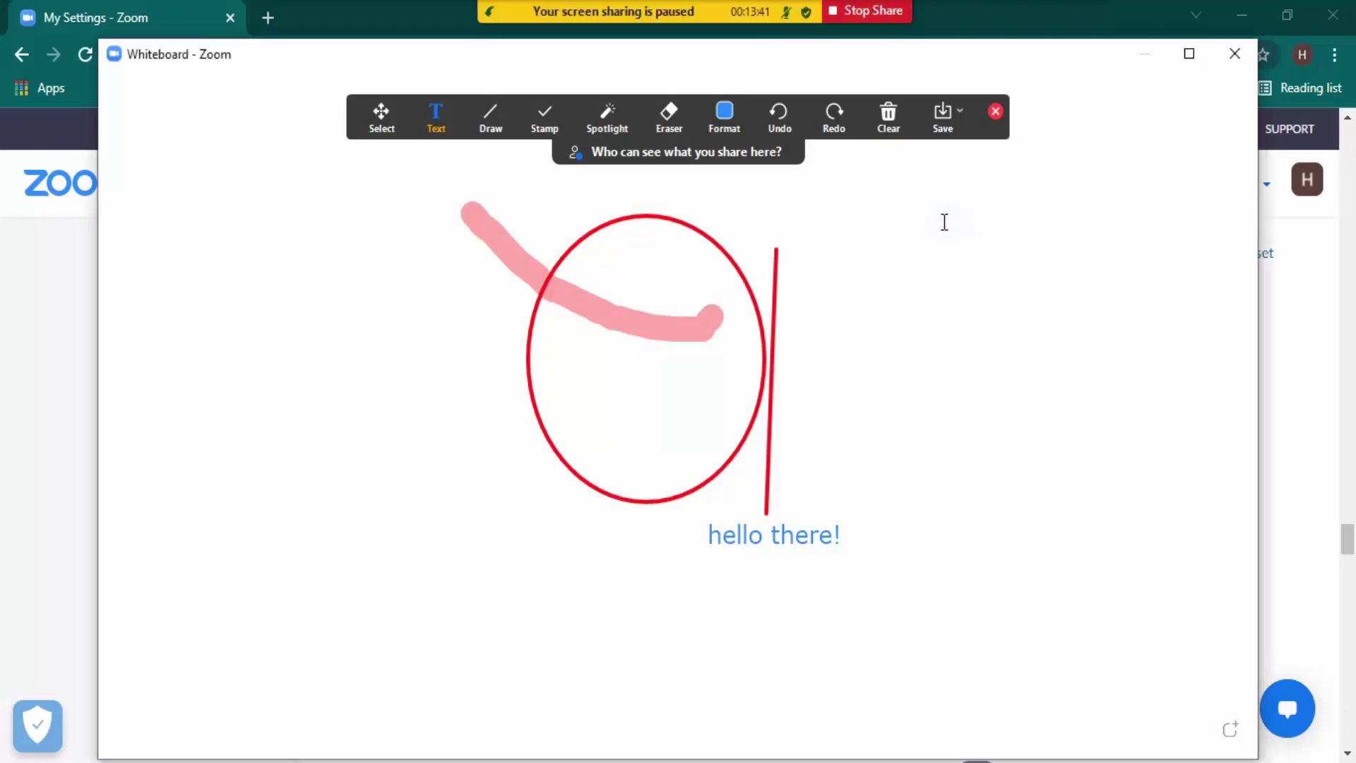
{"action": "left_click", "coordinate": [908, 127]}
{"action": "left_click", "coordinate": [913, 204]}
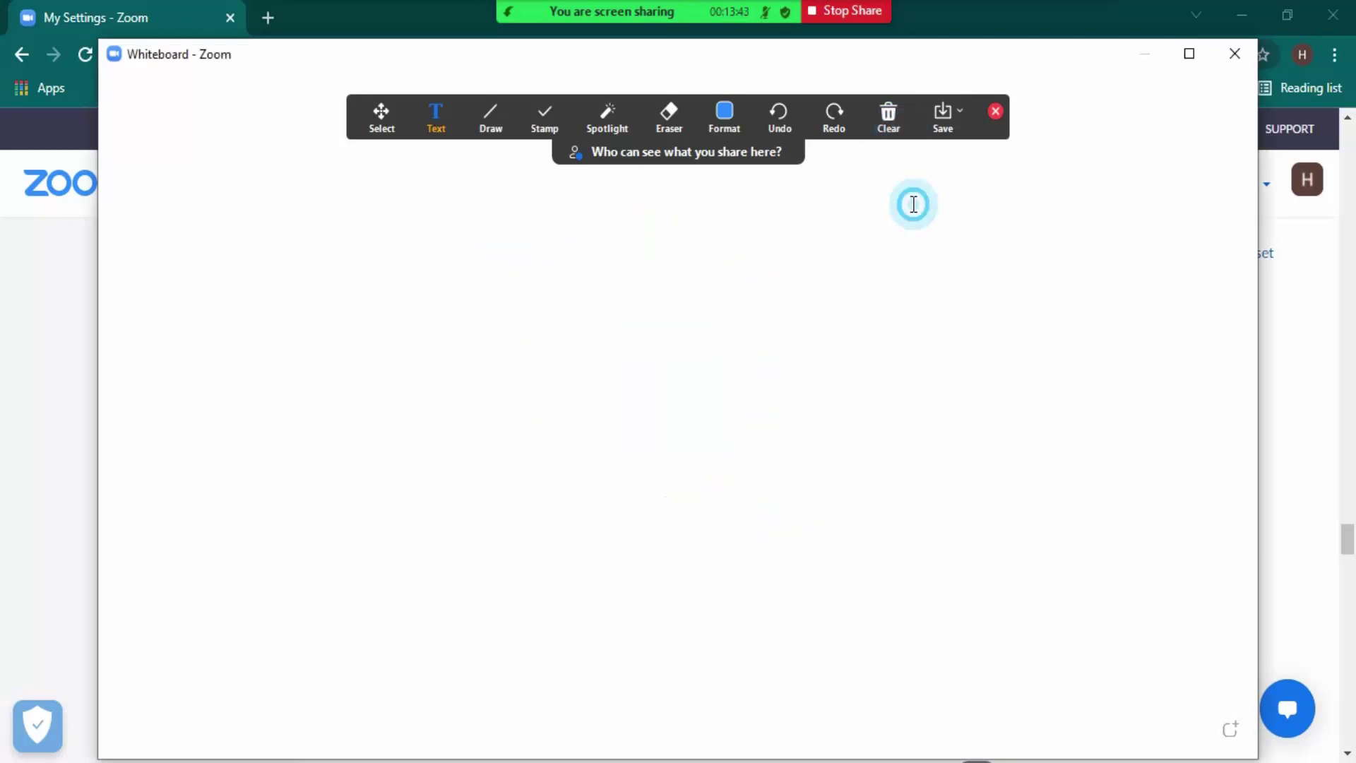
{"action": "left_click", "coordinate": [897, 117]}
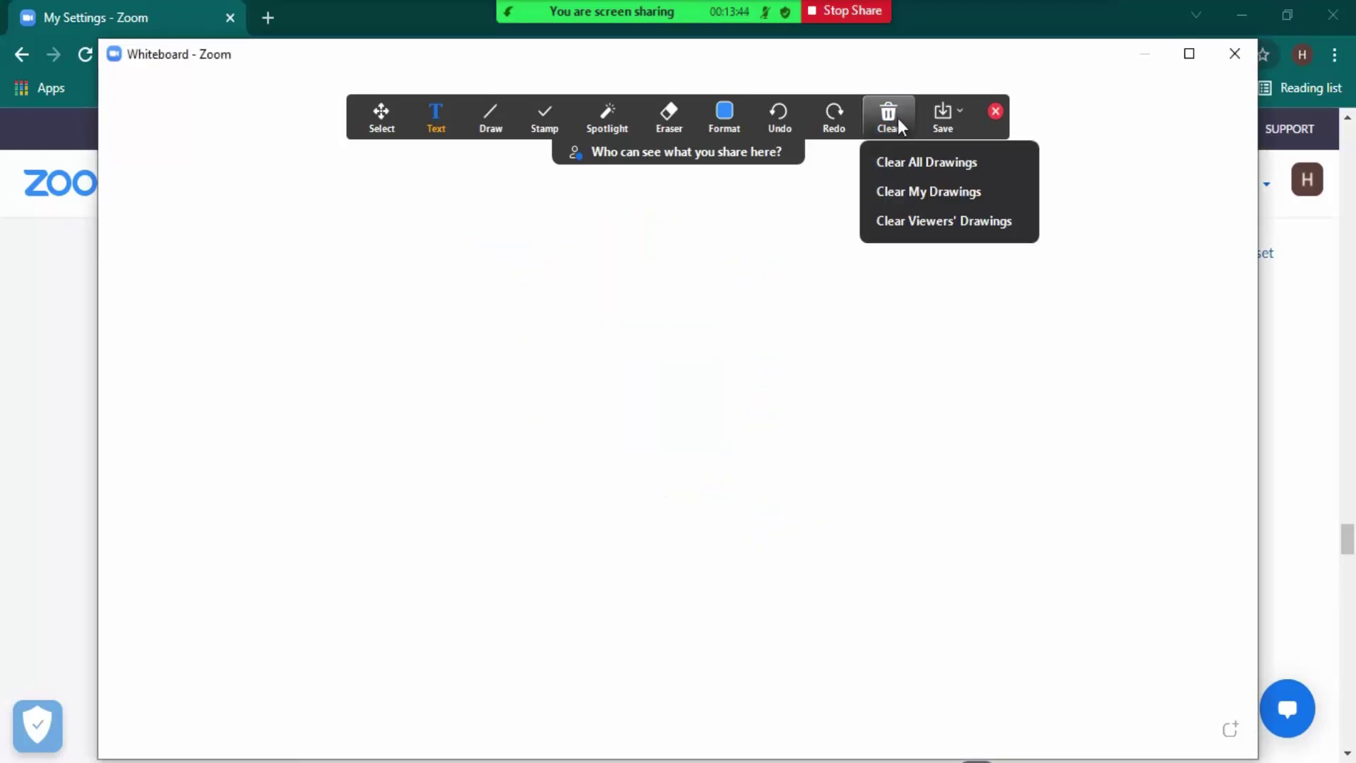
{"action": "left_click", "coordinate": [902, 155]}
- Open the formatting options for colour, line width and font
{"action": "left_click", "coordinate": [724, 114]}
{"action": "left_click", "coordinate": [724, 113]}
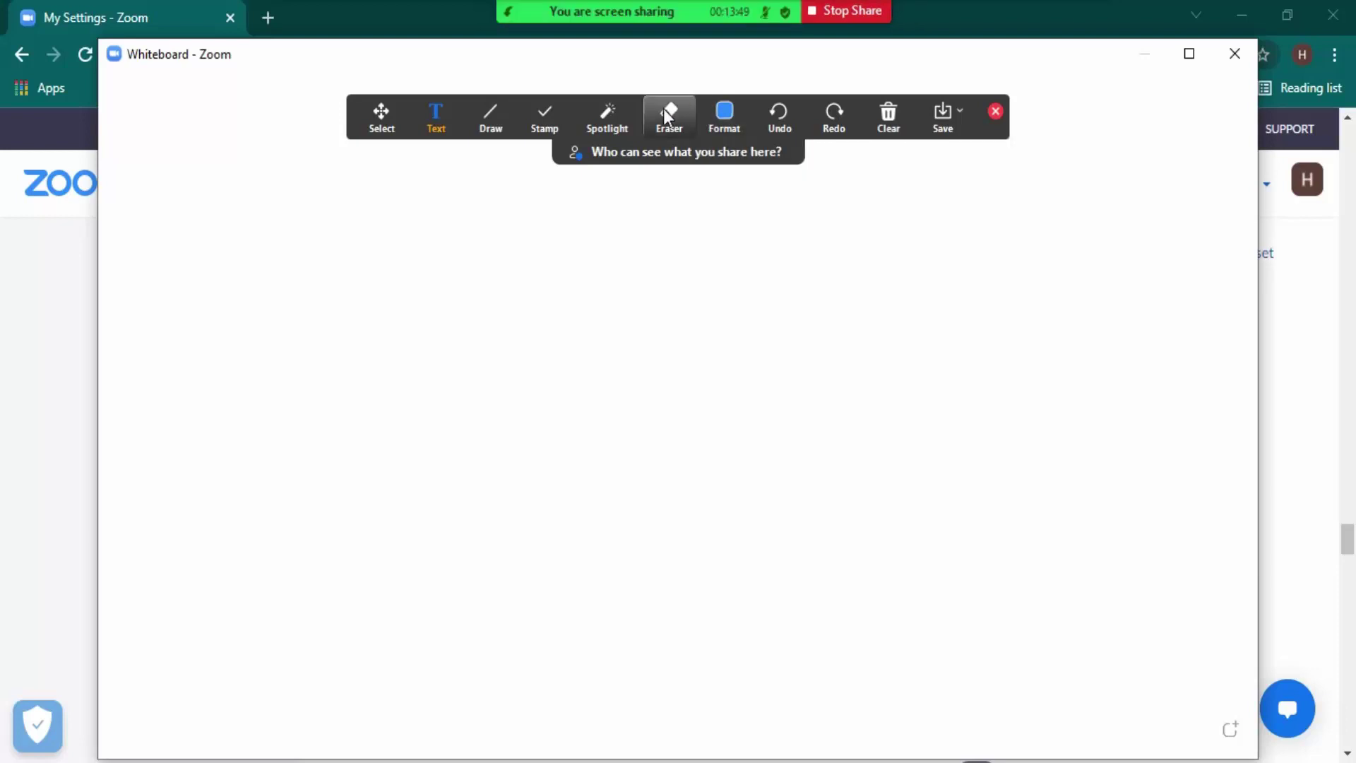
{"action": "left_click", "coordinate": [730, 108]}
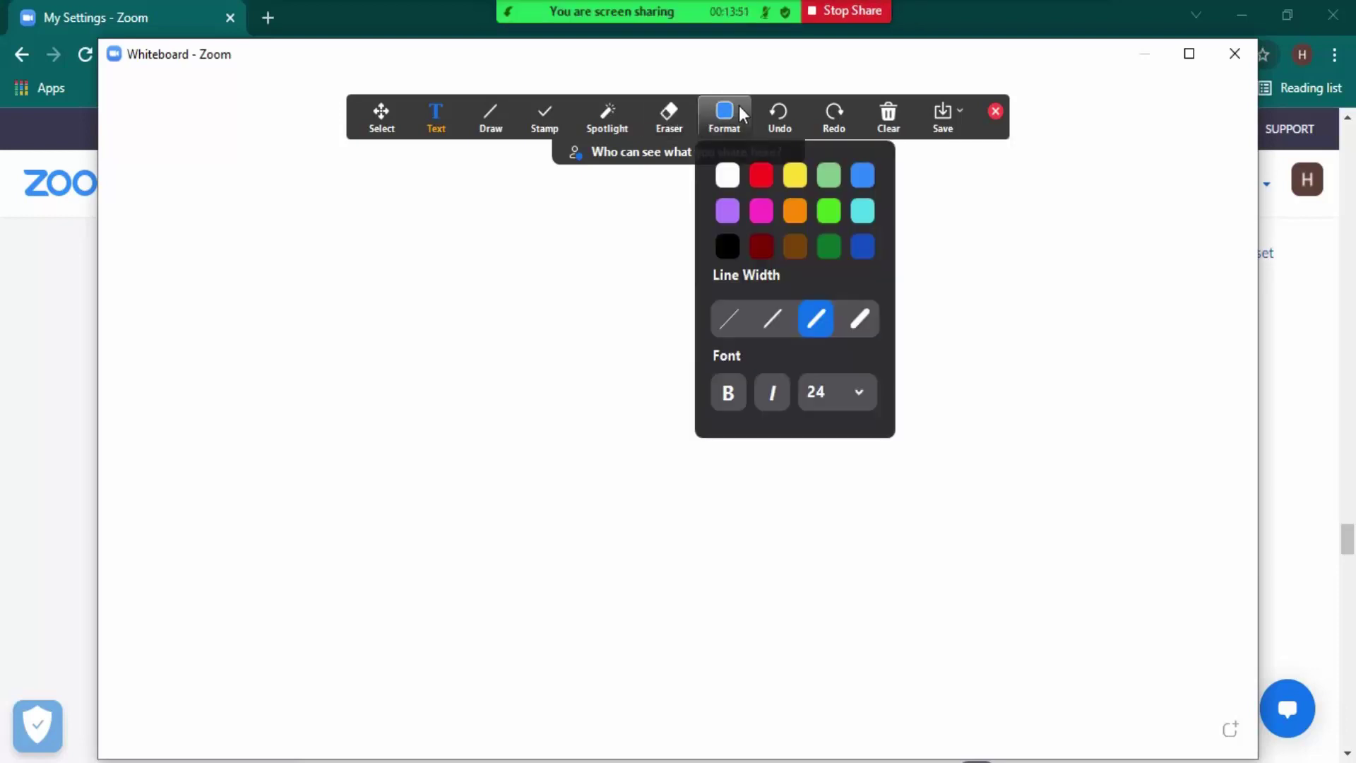